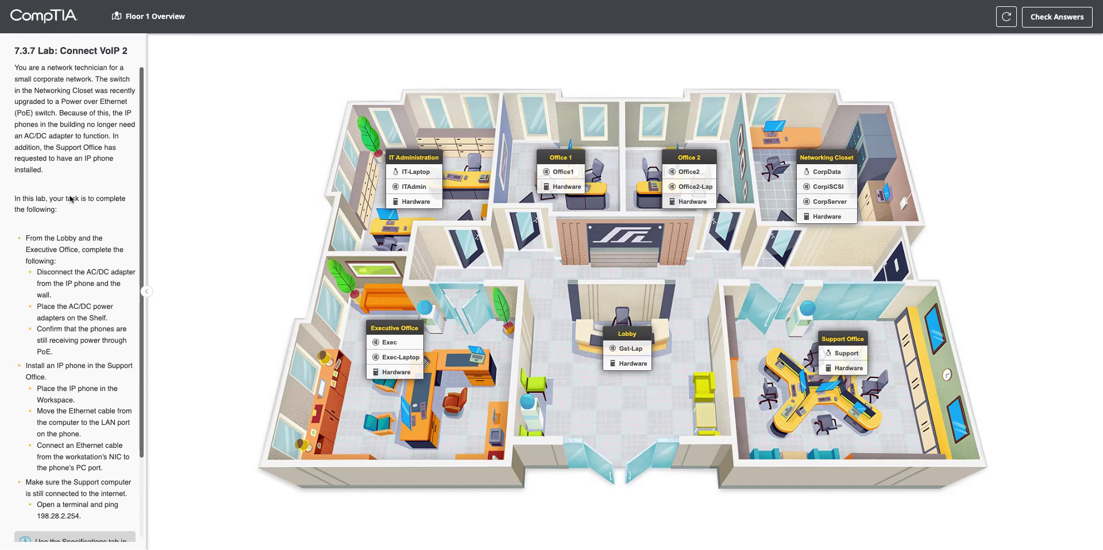
Move the Lobby IP phone's AC/DC power adapter from the phone and wall outlet to the Shelf, and check the phone's display
{"action": "scroll", "coordinate": [63, 252], "scroll_direction": "down", "scroll_amount": 1}
{"action": "scroll", "coordinate": [63, 252], "scroll_direction": "down", "scroll_amount": 2}
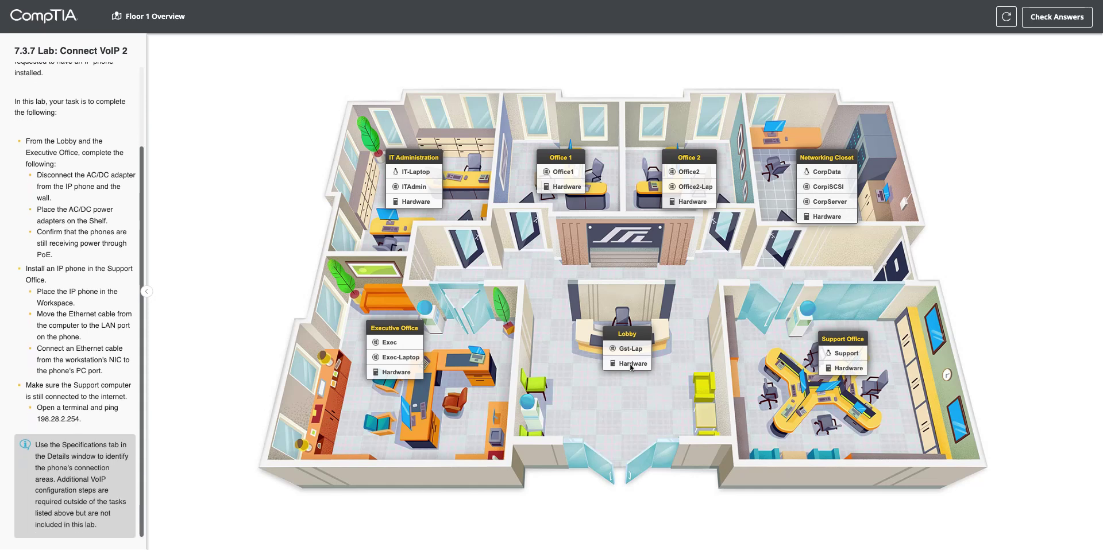
{"action": "left_click", "coordinate": [631, 365]}
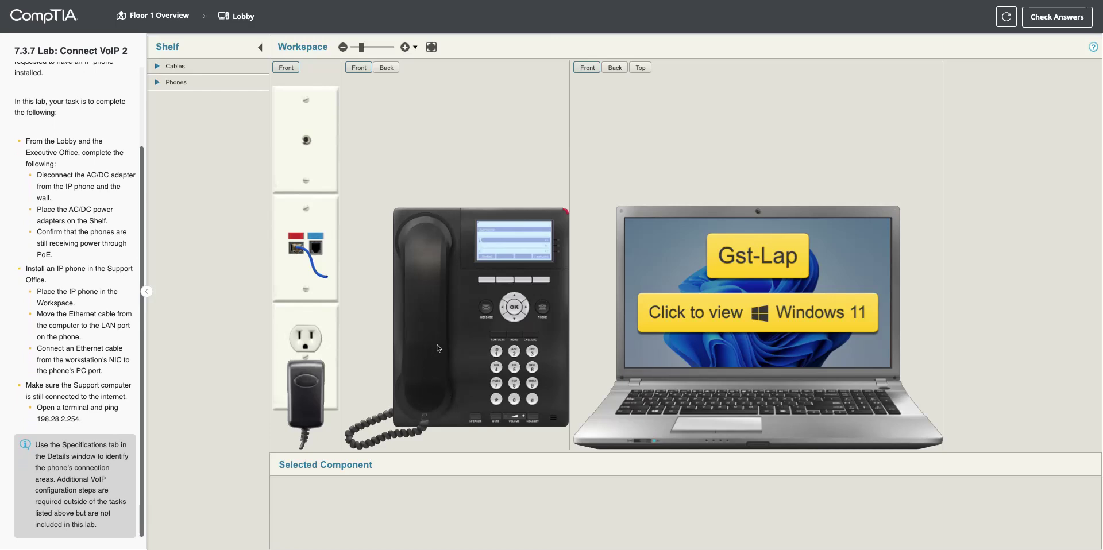
{"action": "left_click", "coordinate": [386, 68]}
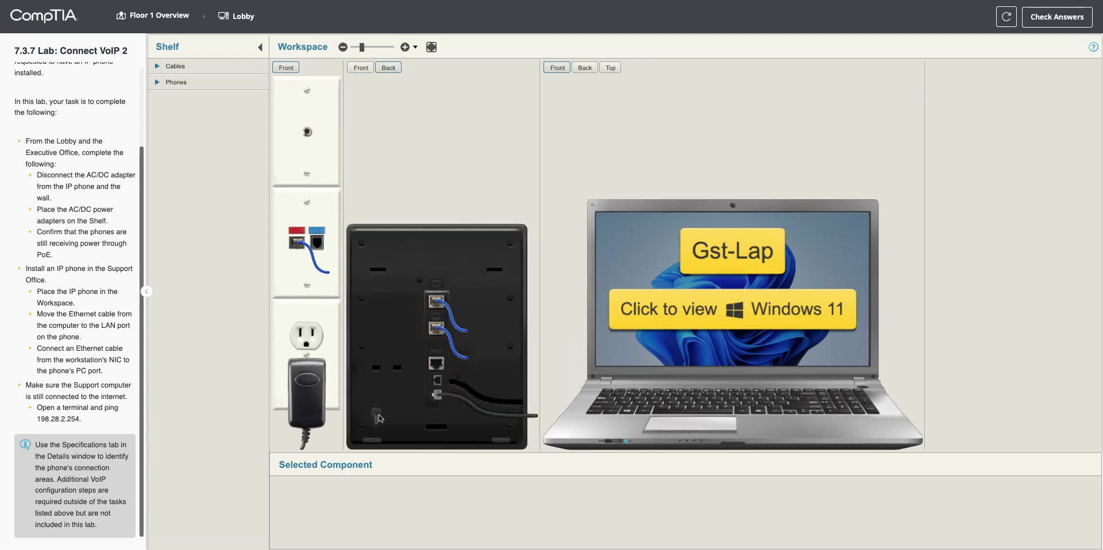
{"action": "left_click", "coordinate": [377, 417]}
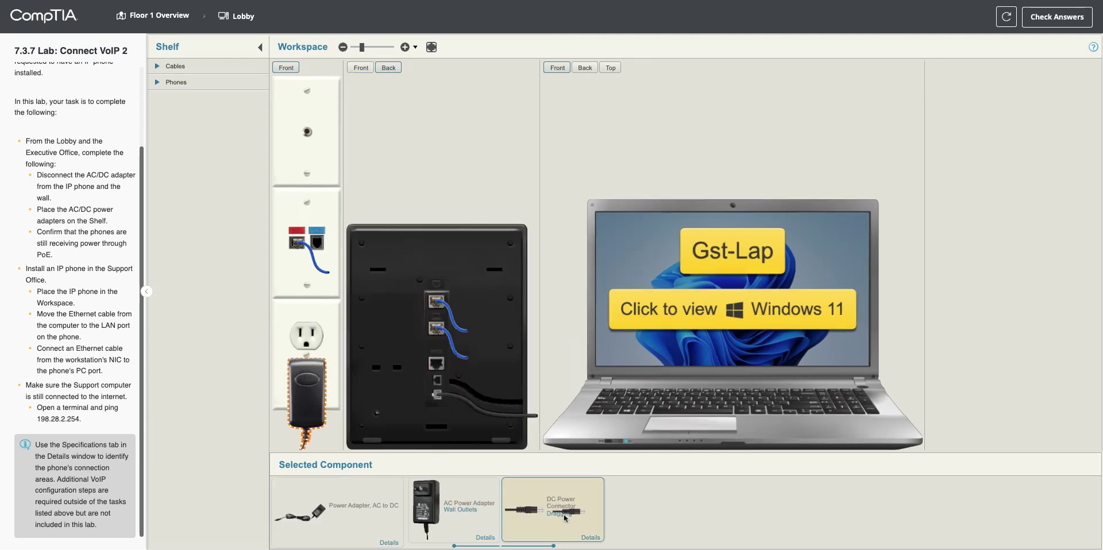
{"action": "left_click_drag", "start_coordinate": [570, 524], "coordinate": [310, 434]}
{"action": "left_click", "coordinate": [349, 399]}
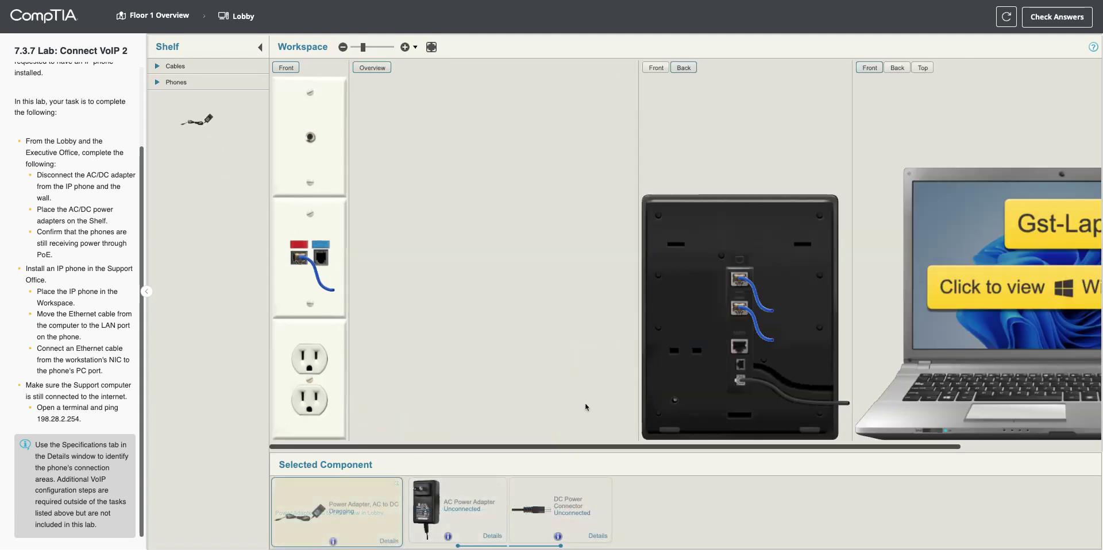
{"action": "left_click_drag", "start_coordinate": [585, 402], "coordinate": [207, 143]}
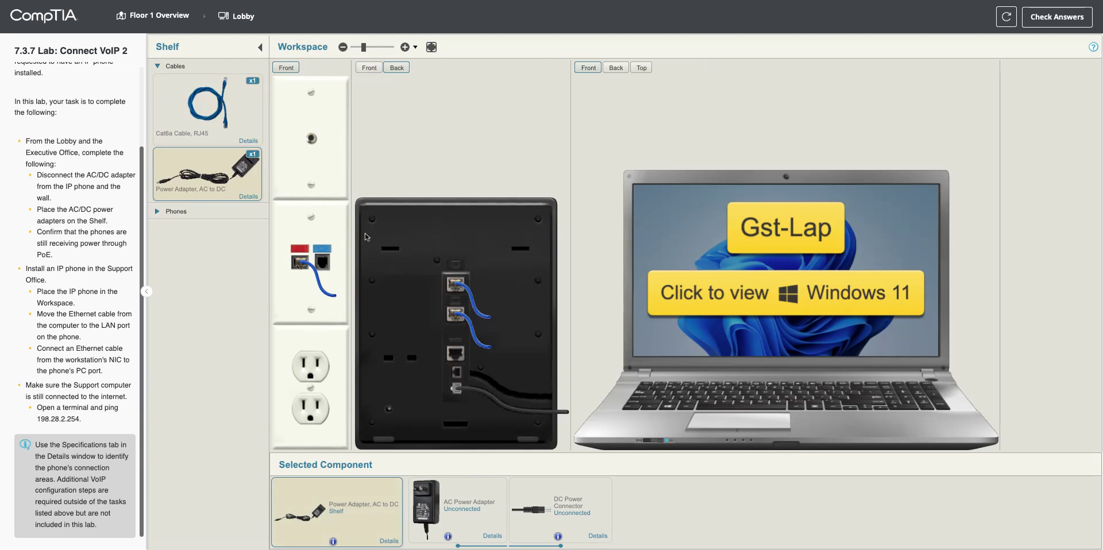
{"action": "left_click", "coordinate": [368, 68]}
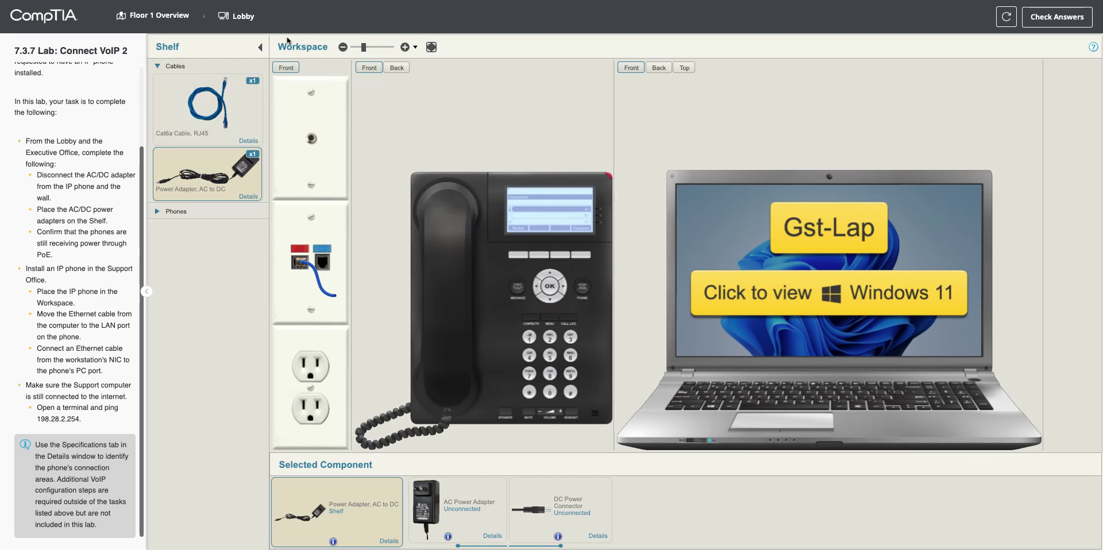
Place the IP phone from the Shelf in the Support Office workspace
{"action": "left_click", "coordinate": [157, 18]}
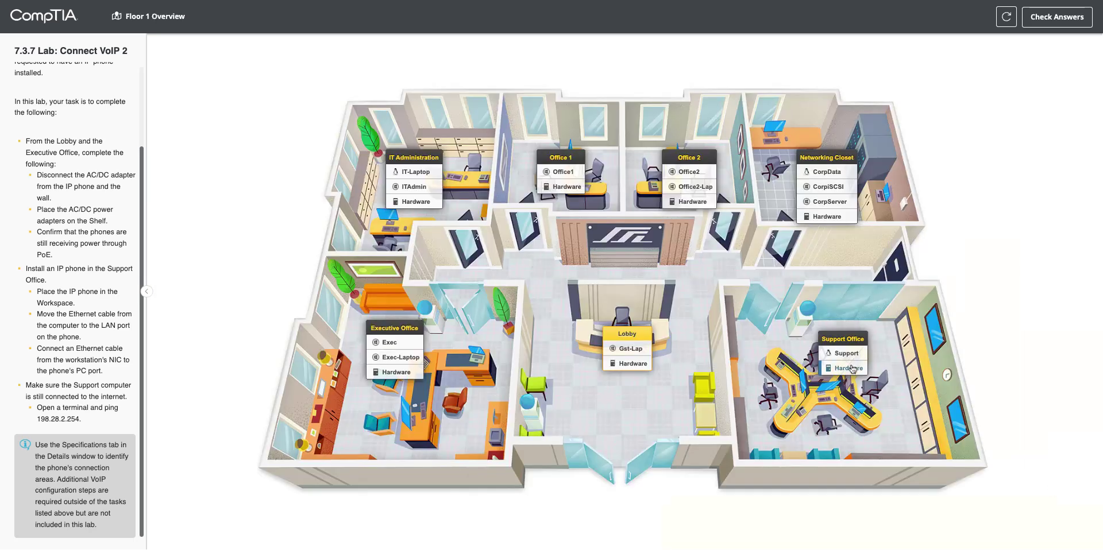
{"action": "left_click", "coordinate": [852, 369]}
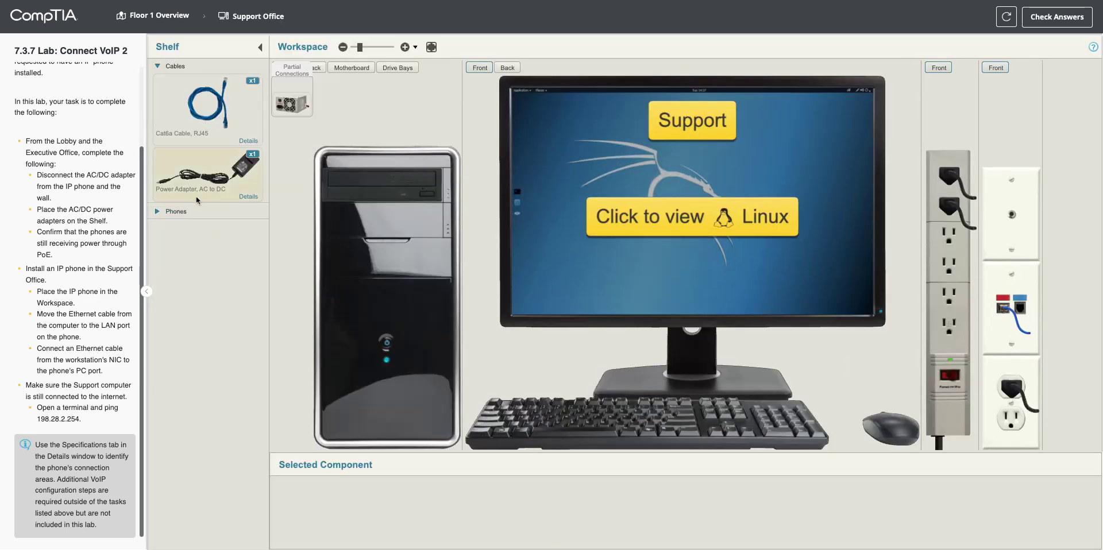
{"action": "left_click", "coordinate": [183, 212]}
{"action": "left_click", "coordinate": [219, 131]}
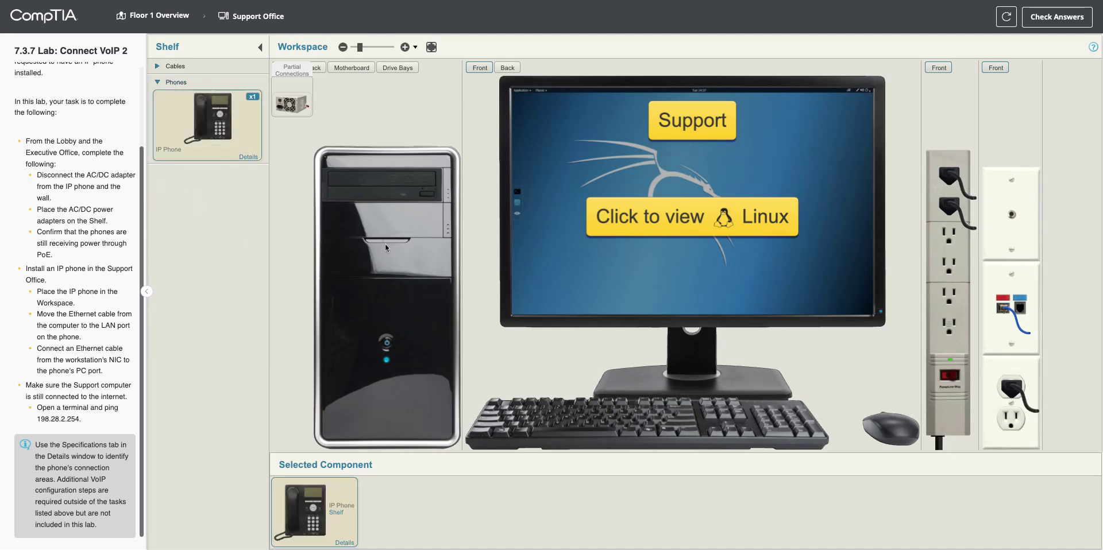
{"action": "left_click_drag", "start_coordinate": [332, 499], "coordinate": [896, 425]}
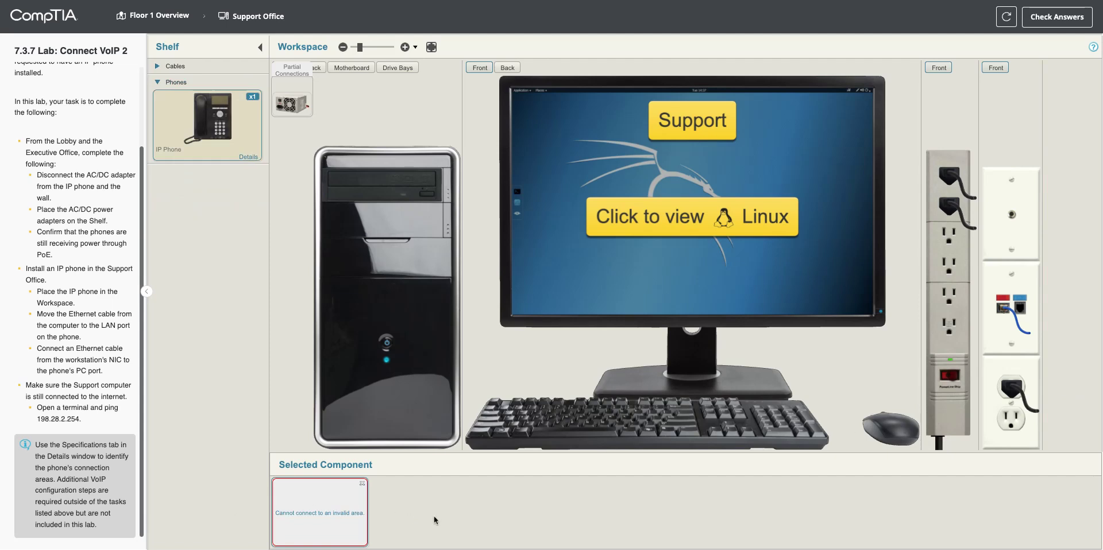
{"action": "left_click_drag", "start_coordinate": [322, 507], "coordinate": [1068, 400]}
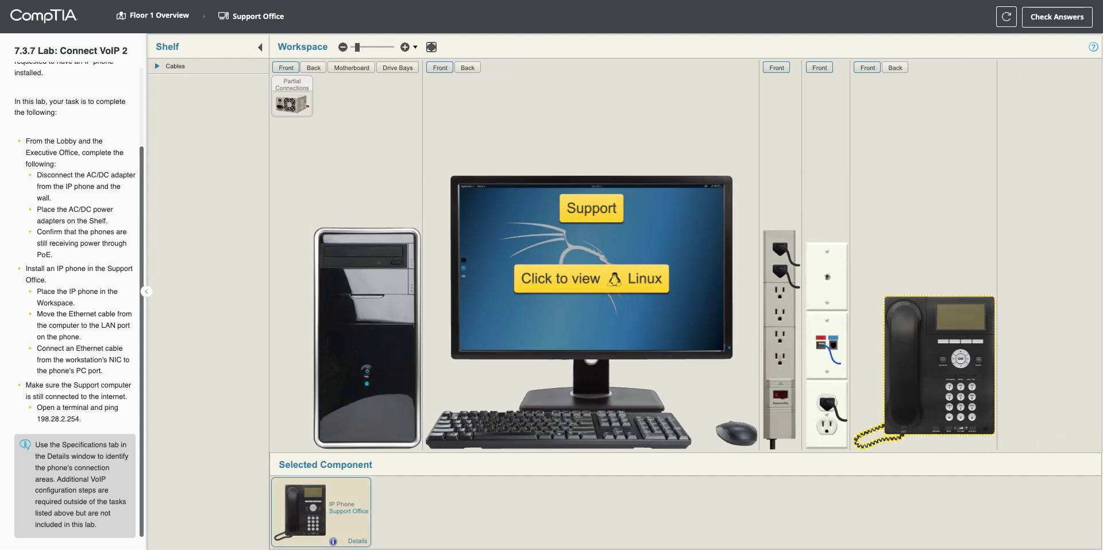
Disconnect the Ethernet cable from the network port on the back of the Support computer
{"action": "left_click", "coordinate": [365, 296]}
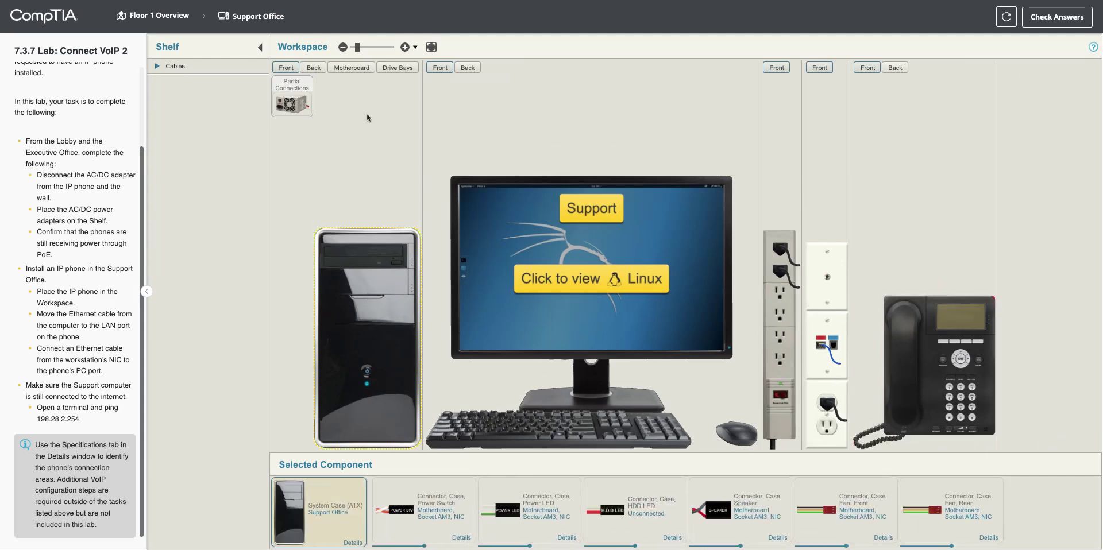
{"action": "left_click", "coordinate": [314, 68]}
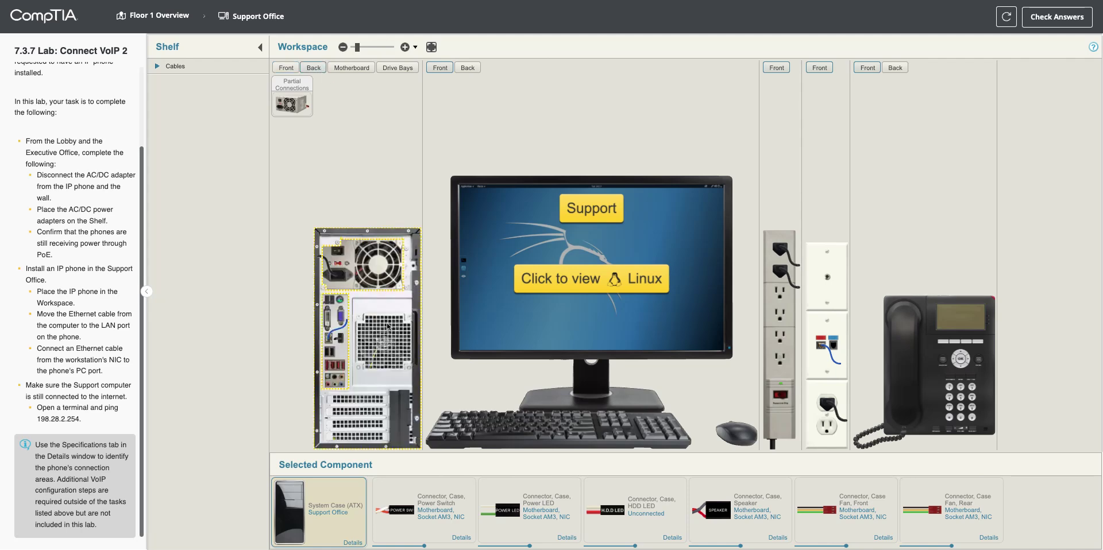
{"action": "left_click", "coordinate": [405, 47]}
{"action": "left_click", "coordinate": [405, 47]}
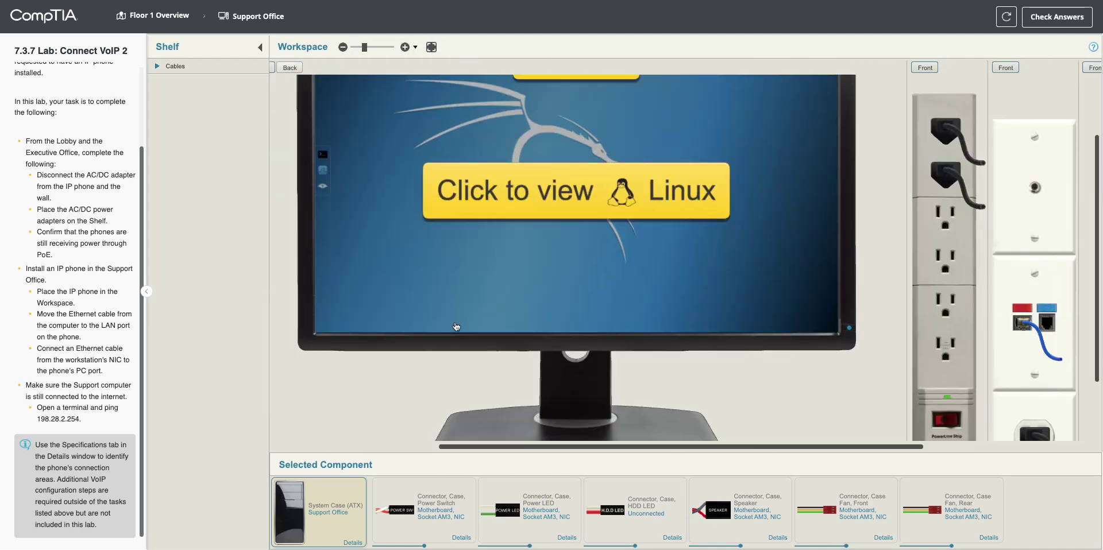
{"action": "scroll", "coordinate": [639, 446], "scroll_direction": "left", "scroll_amount": 5}
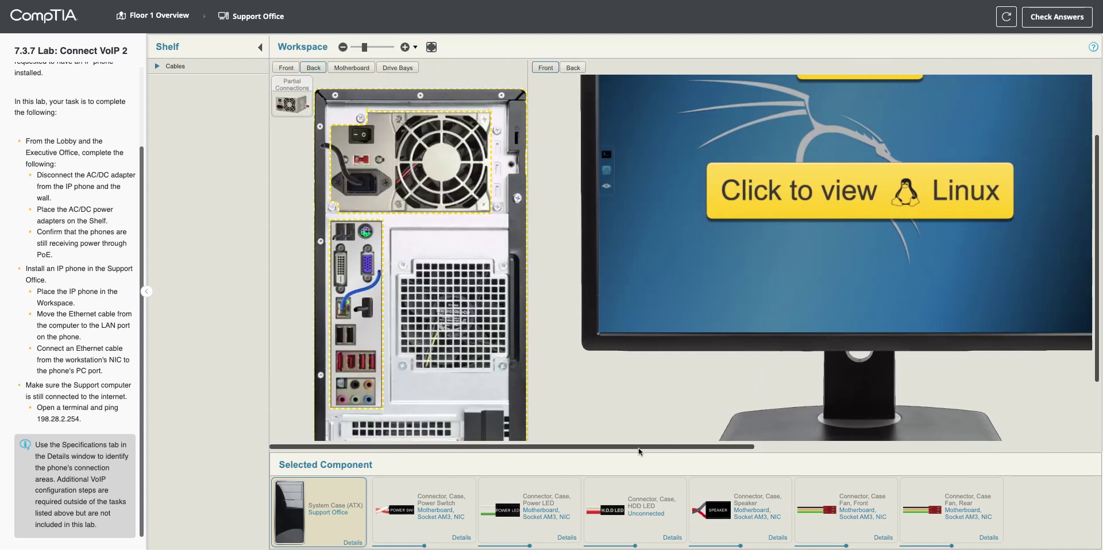
{"action": "left_click", "coordinate": [343, 312]}
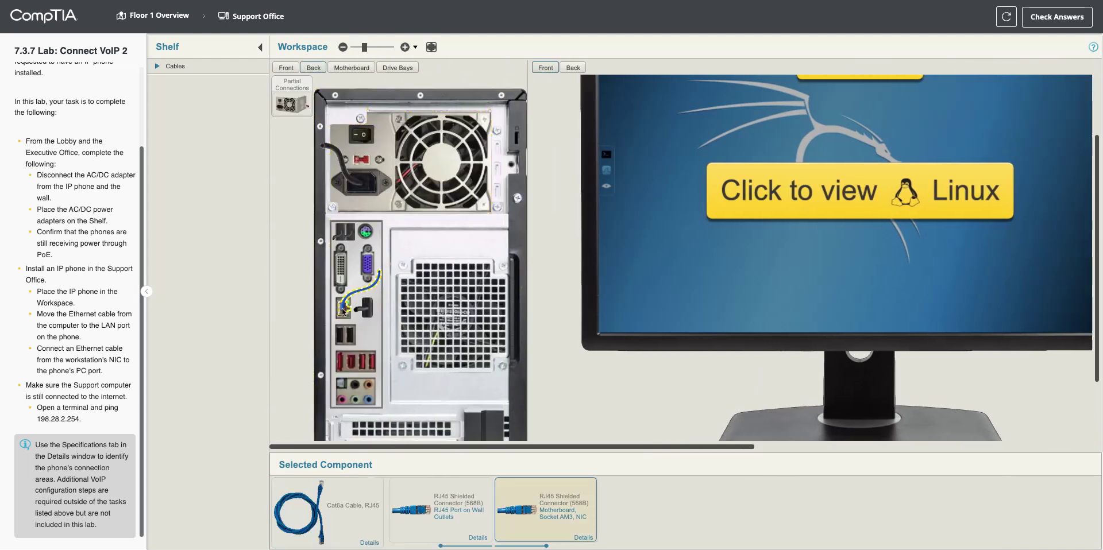
{"action": "left_click_drag", "start_coordinate": [343, 312], "coordinate": [551, 505]}
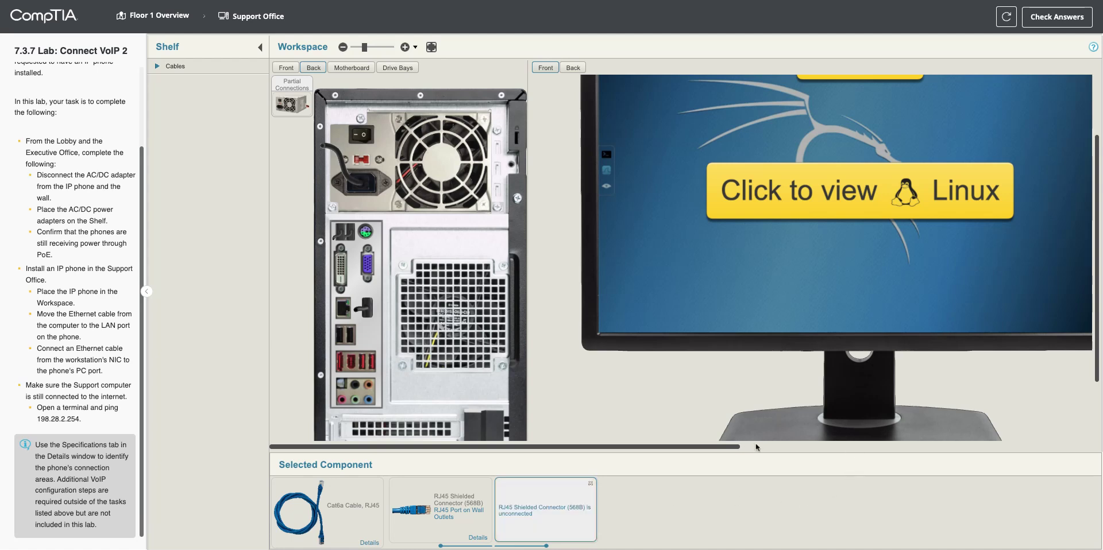
Connect the loose end of the wall Ethernet cable to the IP phone's LAN port and check the phone's display
{"action": "scroll", "coordinate": [725, 449], "scroll_direction": "right", "scroll_amount": 3}
{"action": "scroll", "coordinate": [724, 448], "scroll_direction": "right", "scroll_amount": 5}
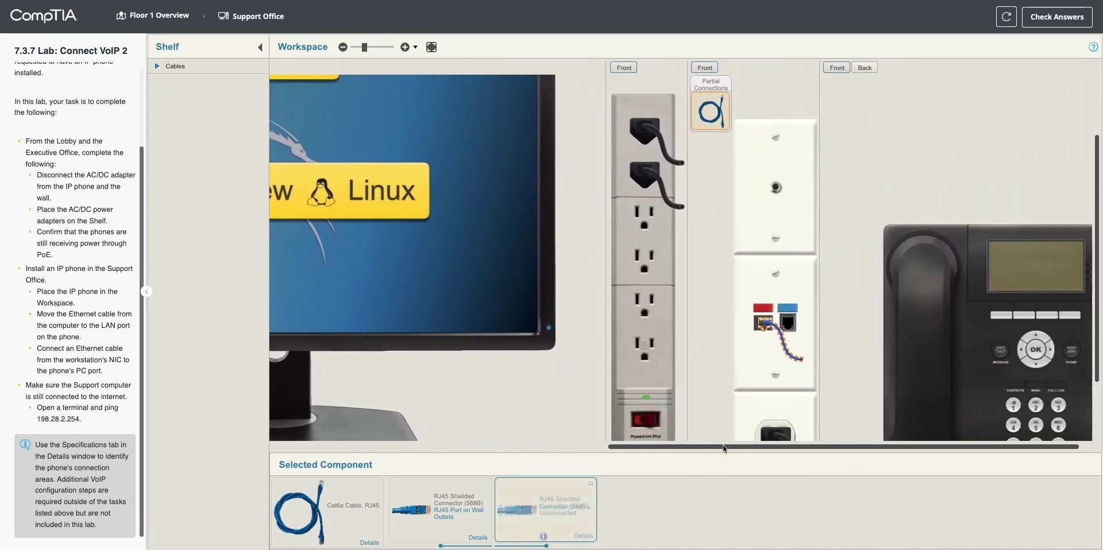
{"action": "left_click", "coordinate": [842, 70]}
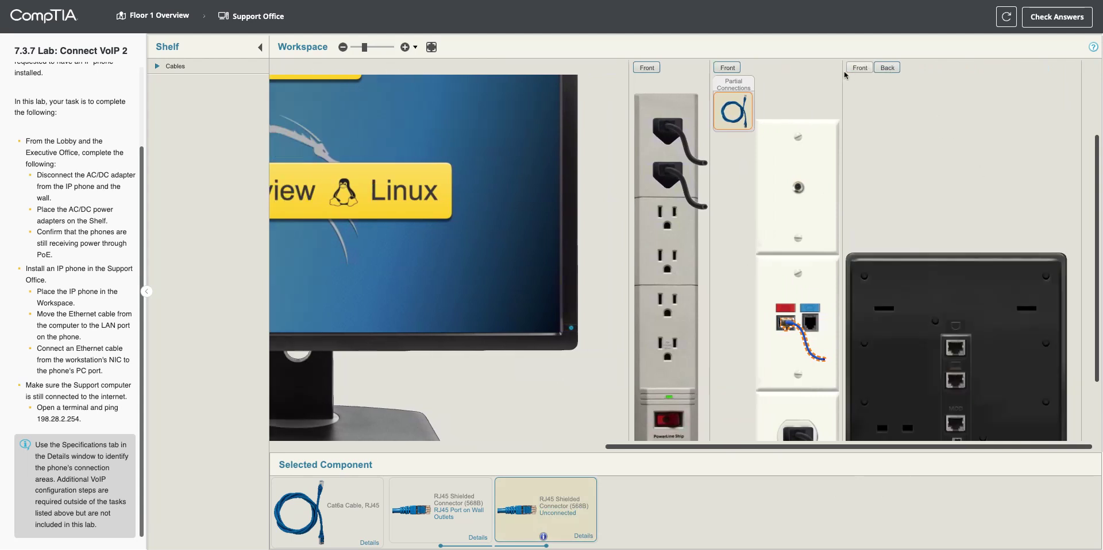
{"action": "left_click_drag", "start_coordinate": [543, 507], "coordinate": [974, 365]}
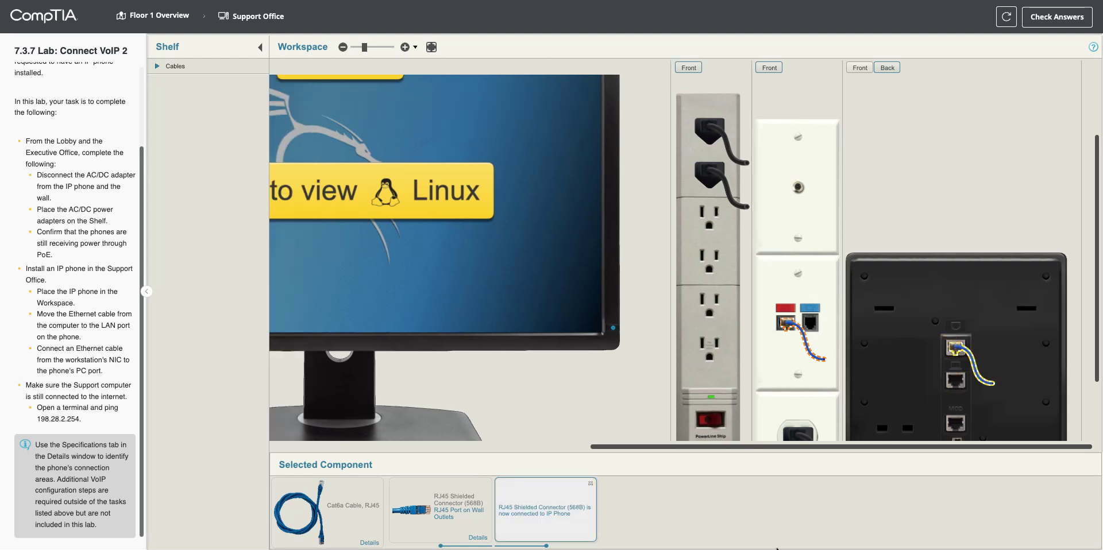
{"action": "left_click", "coordinate": [859, 68]}
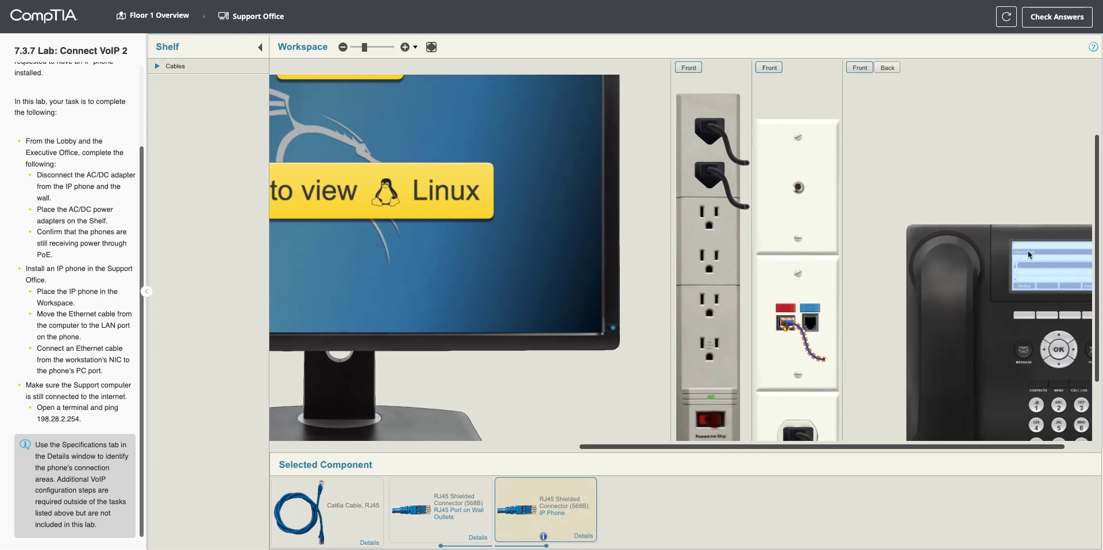
Connect the Cat6a RJ45 cable from the Shelf between the IP phone's PC port and the Support computer's NIC
{"action": "left_click", "coordinate": [889, 71]}
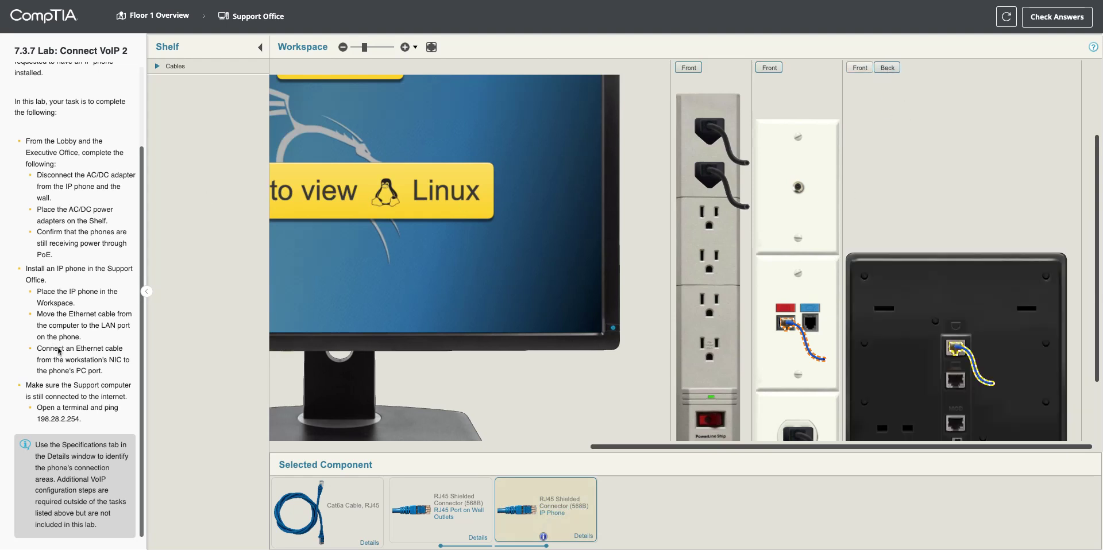
{"action": "left_click", "coordinate": [172, 66]}
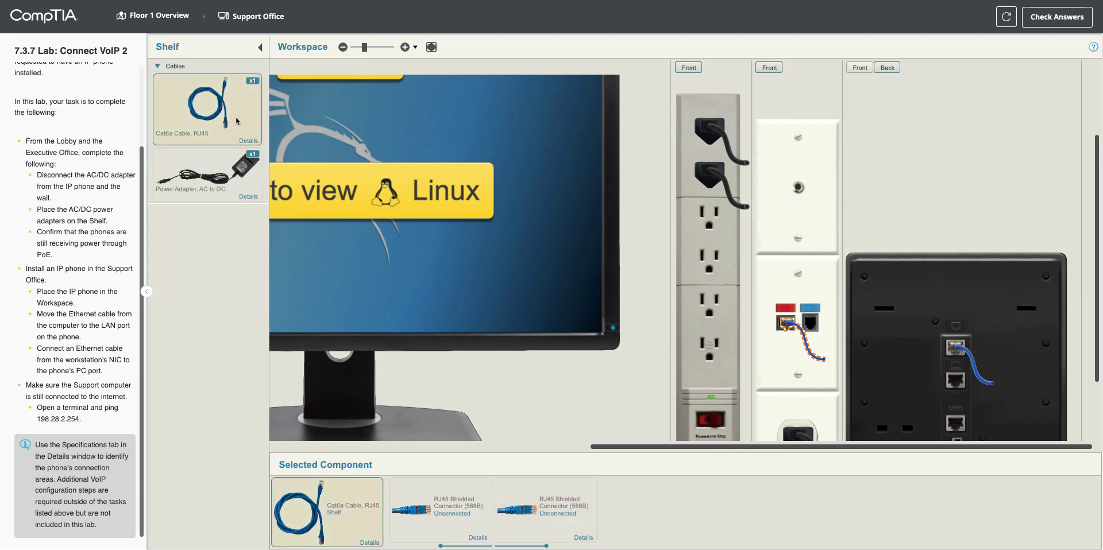
{"action": "left_click_drag", "start_coordinate": [529, 510], "coordinate": [532, 513]}
{"action": "left_click_drag", "start_coordinate": [1037, 450], "coordinate": [956, 372]}
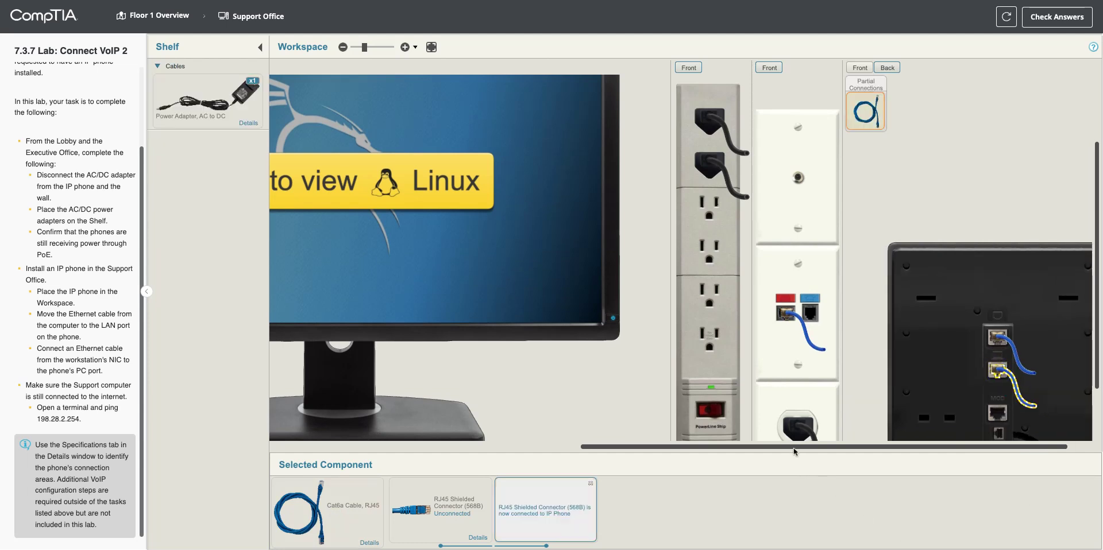
{"action": "scroll", "coordinate": [794, 447], "scroll_direction": "left", "scroll_amount": 5}
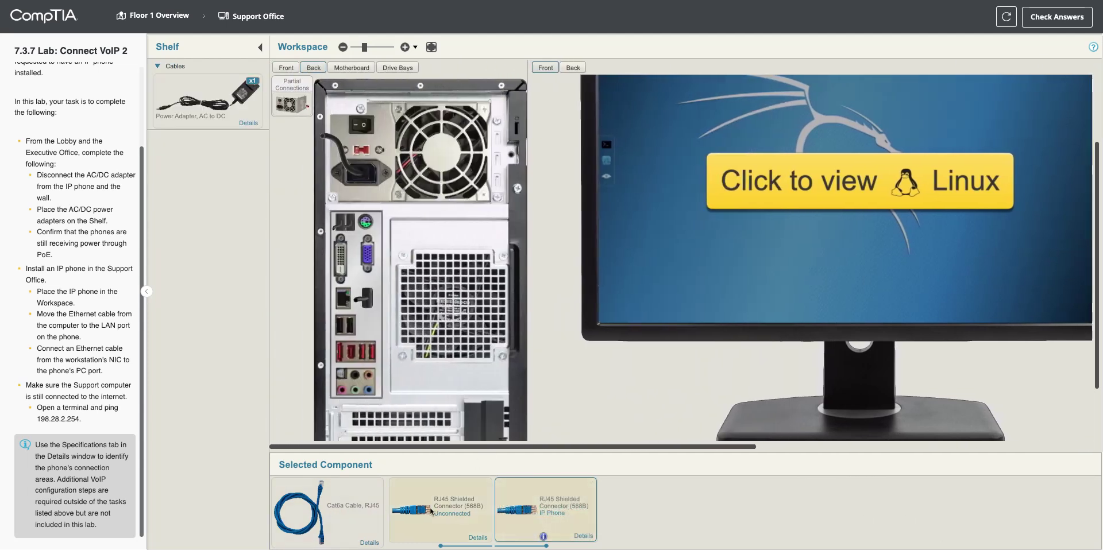
{"action": "left_click_drag", "start_coordinate": [428, 510], "coordinate": [344, 299]}
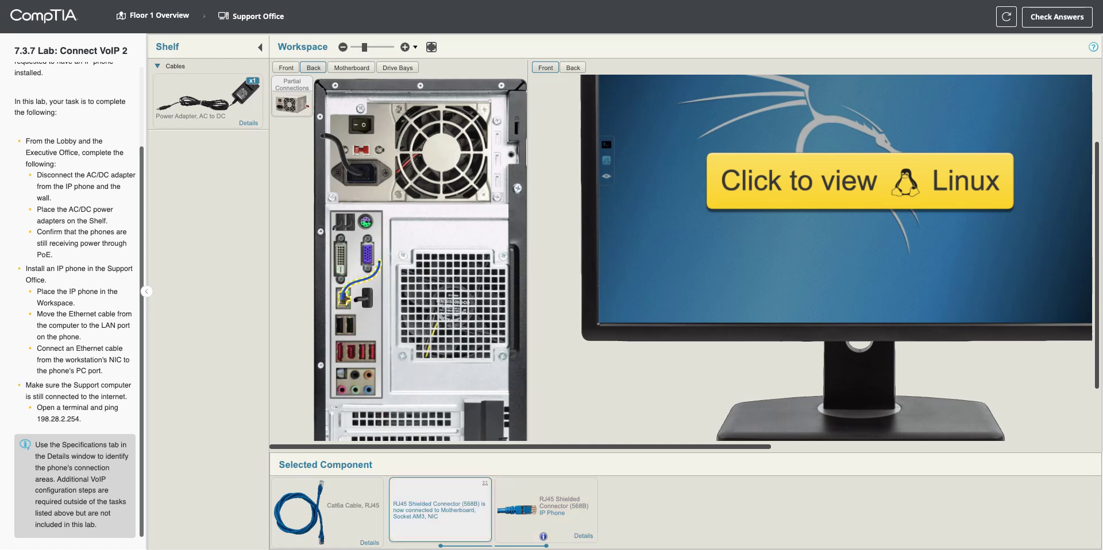
Ping 198.28.2.254 from a terminal on the Support computer
{"action": "left_click", "coordinate": [790, 187]}
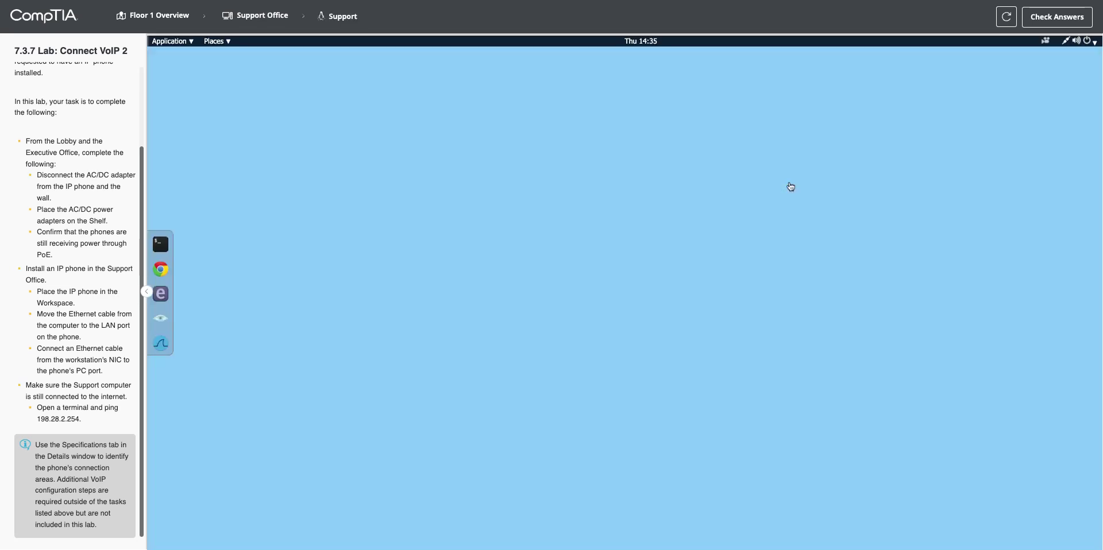
{"action": "left_click", "coordinate": [160, 244]}
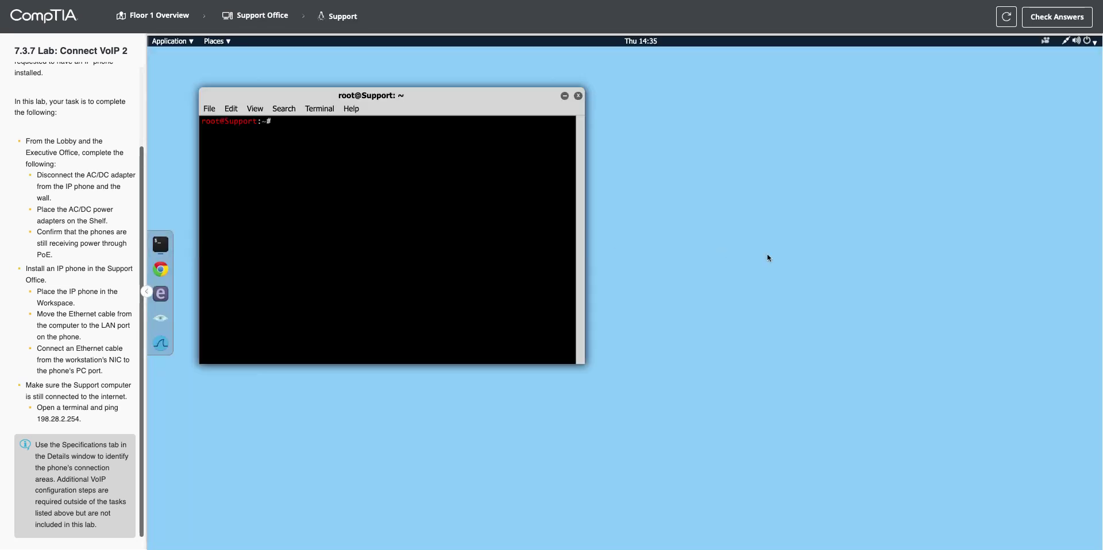
{"action": "type", "text": "ping 198.28.2.2"}
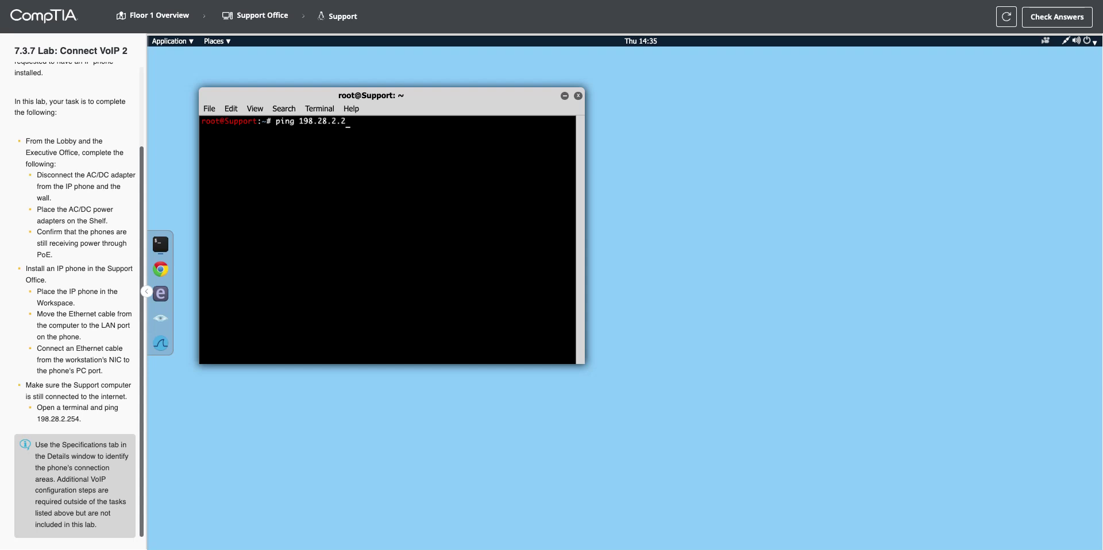
{"action": "type", "text": "54"}
{"action": "key", "text": "Return"}
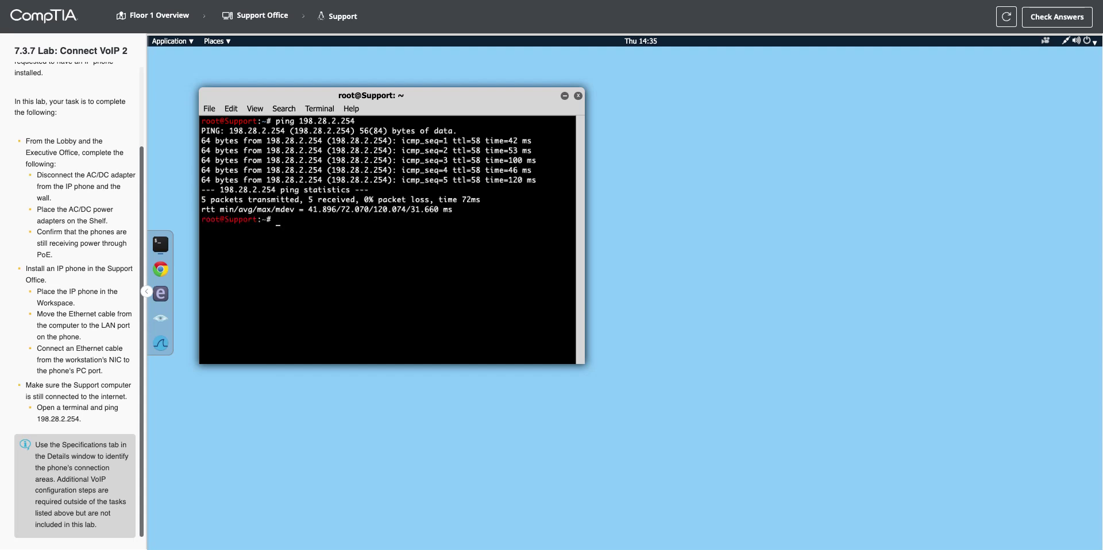
Check the lab answers, close the task summary to keep working, and open the Executive Office hardware
{"action": "left_click", "coordinate": [1055, 23]}
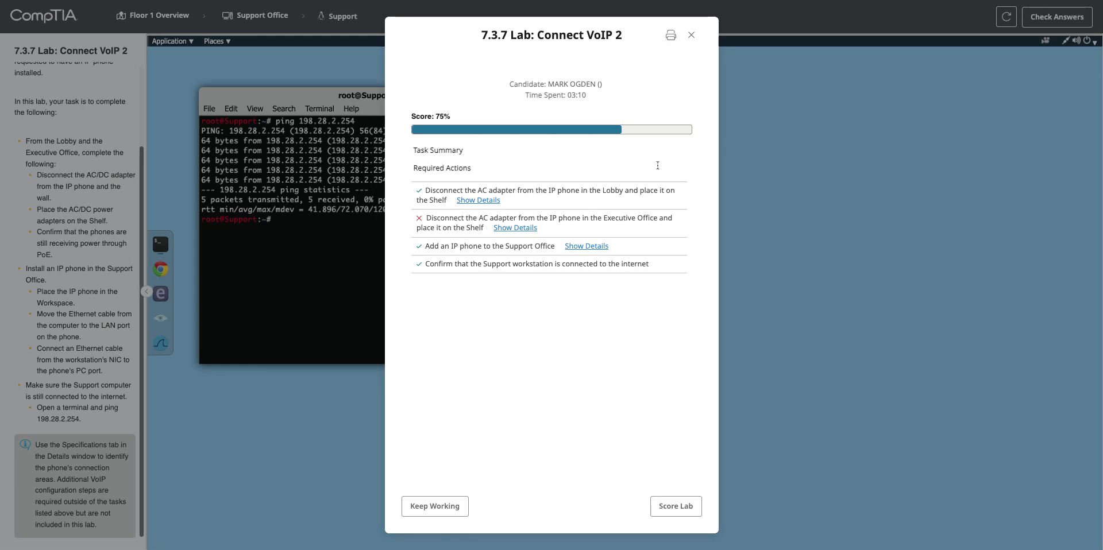
{"action": "left_click", "coordinate": [691, 35]}
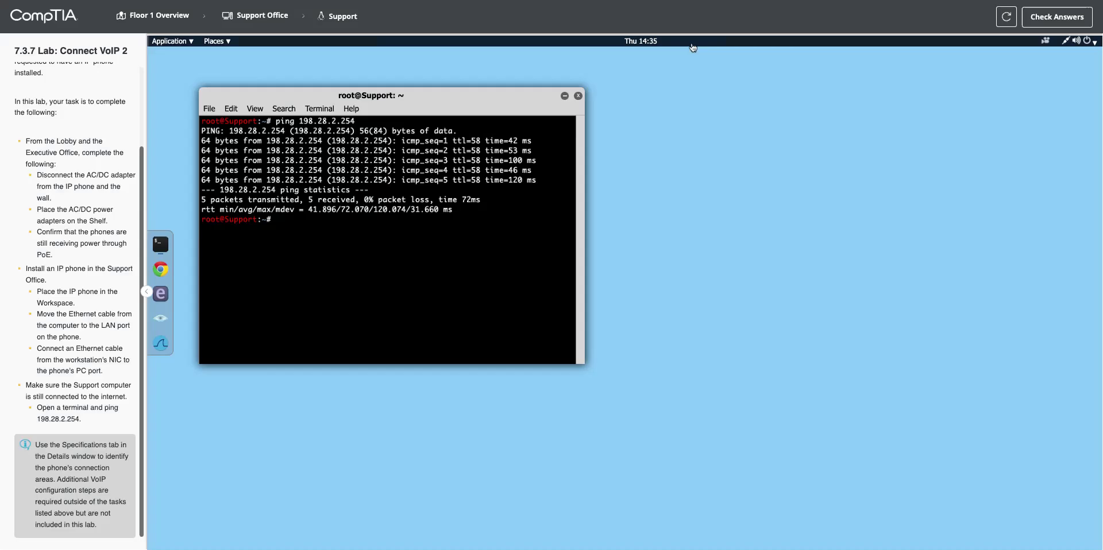
{"action": "left_click", "coordinate": [184, 18]}
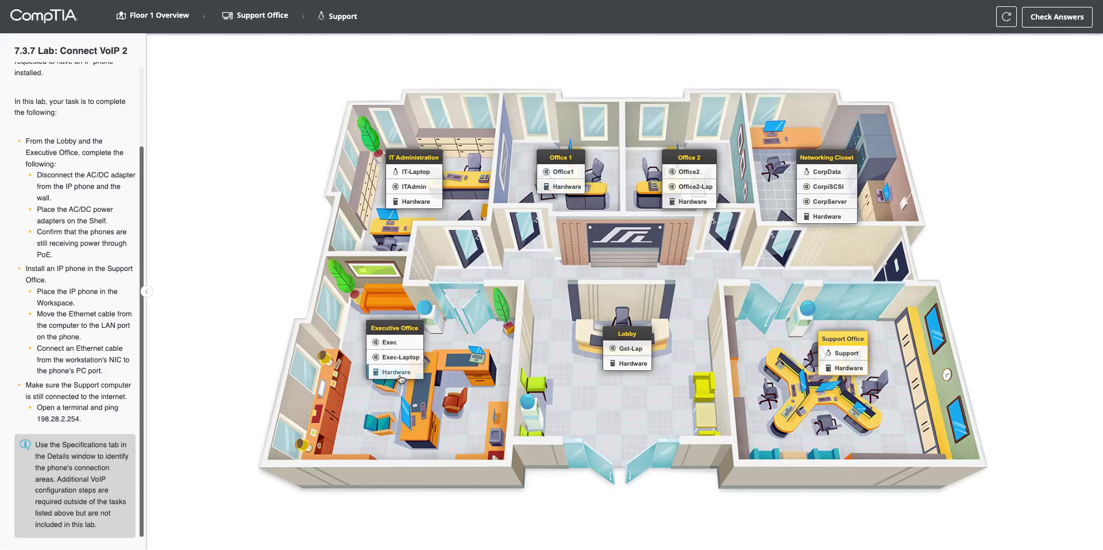
{"action": "left_click", "coordinate": [397, 372]}
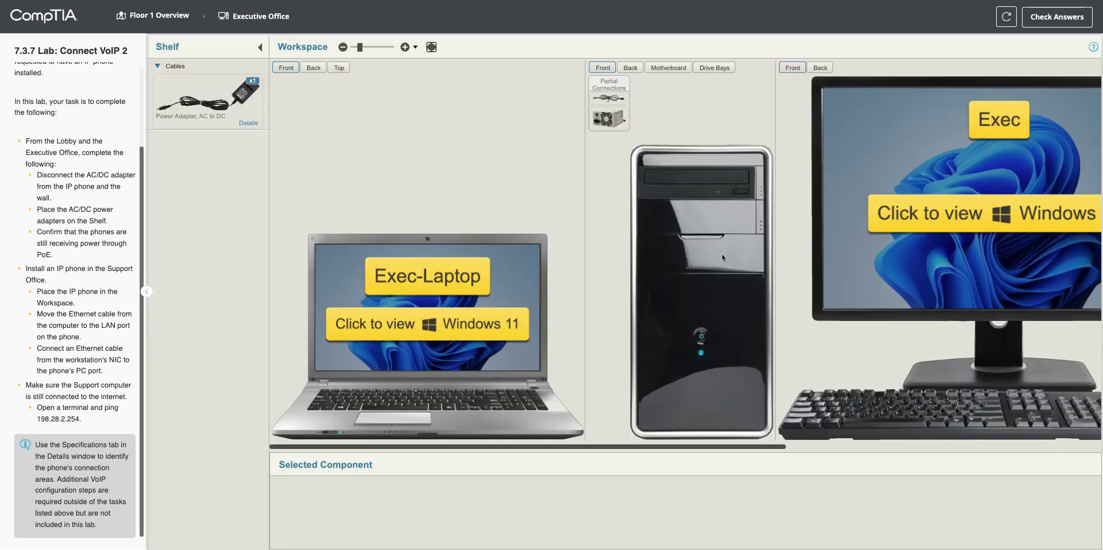
Disconnect the AC to DC power adapter from the back of the Executive Office IP phone and from the surge protector
{"action": "scroll", "coordinate": [543, 446], "scroll_direction": "right", "scroll_amount": 10}
{"action": "left_click", "coordinate": [829, 367]}
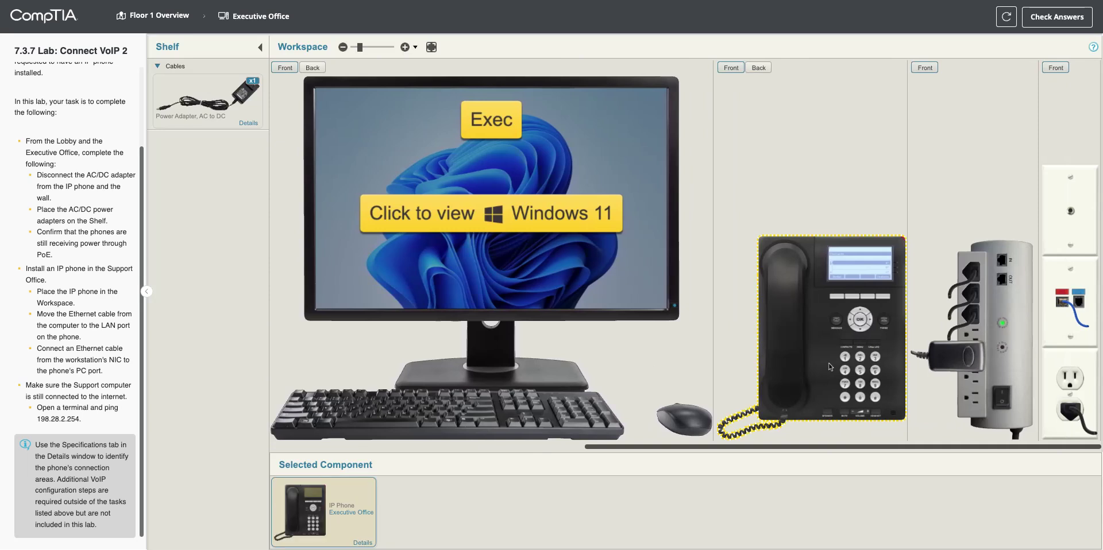
{"action": "left_click", "coordinate": [764, 70]}
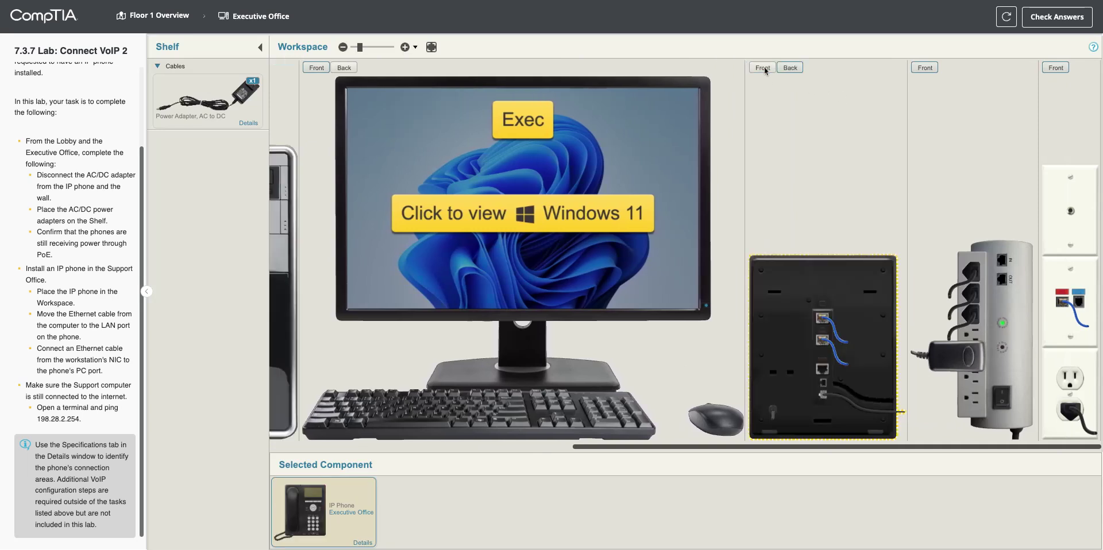
{"action": "left_click", "coordinate": [773, 416]}
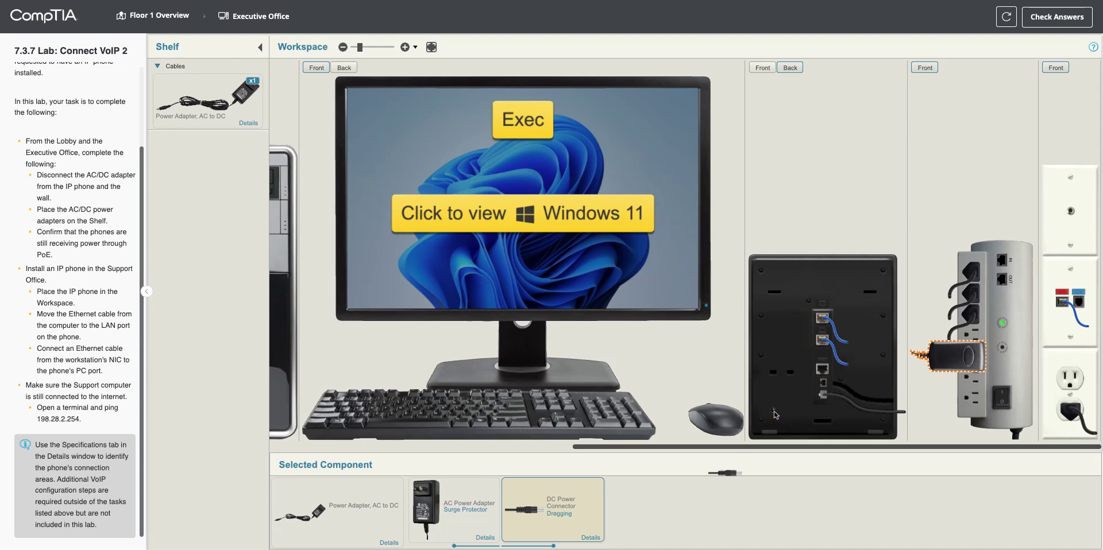
{"action": "left_click_drag", "start_coordinate": [773, 415], "coordinate": [996, 363]}
{"action": "left_click", "coordinate": [1000, 361]}
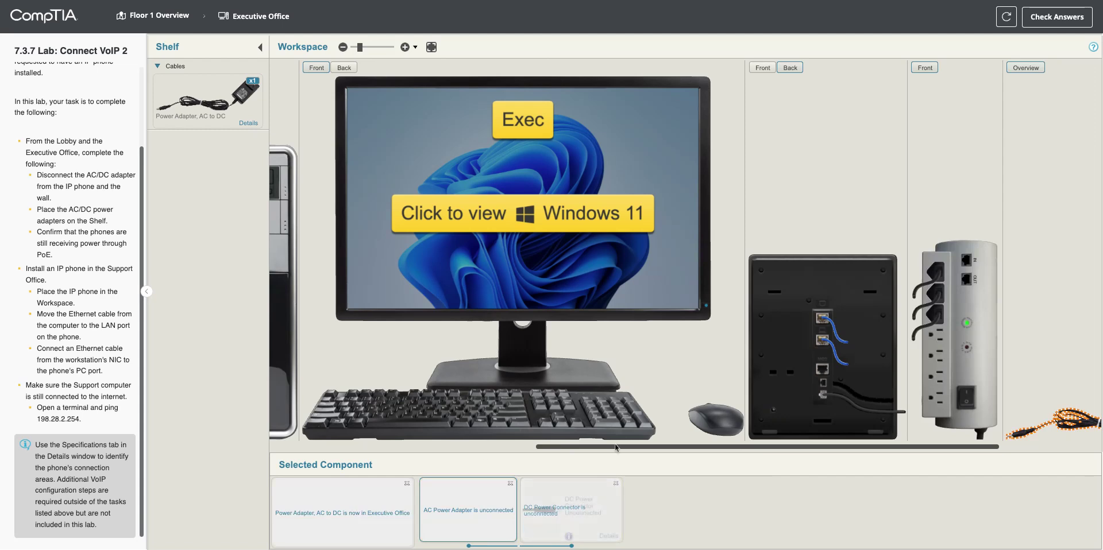
Place the disconnected Executive Office power adapter on the Shelf and check the lab answers
{"action": "left_click", "coordinate": [1072, 425]}
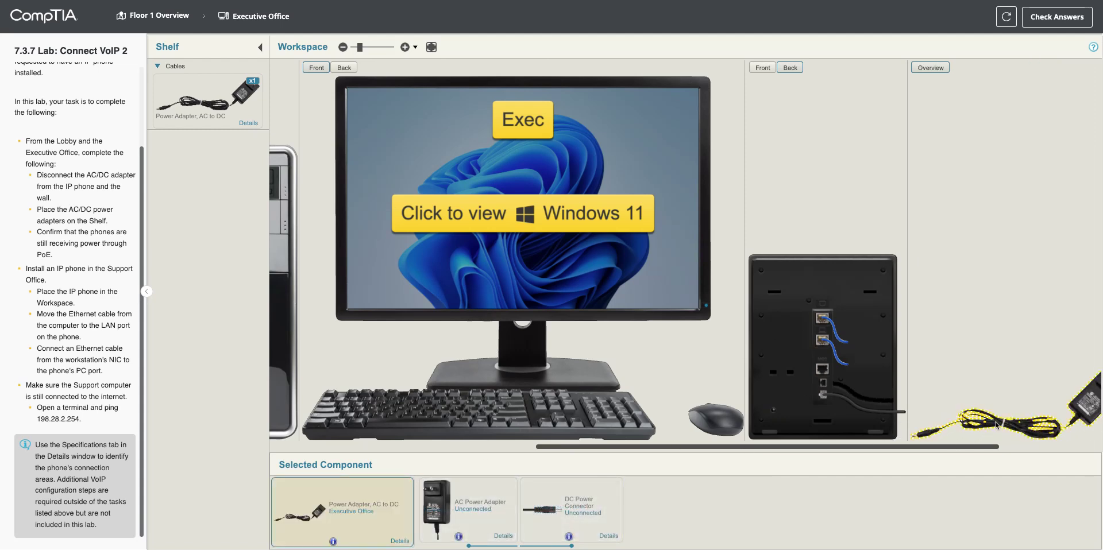
{"action": "left_click_drag", "start_coordinate": [999, 426], "coordinate": [238, 167]}
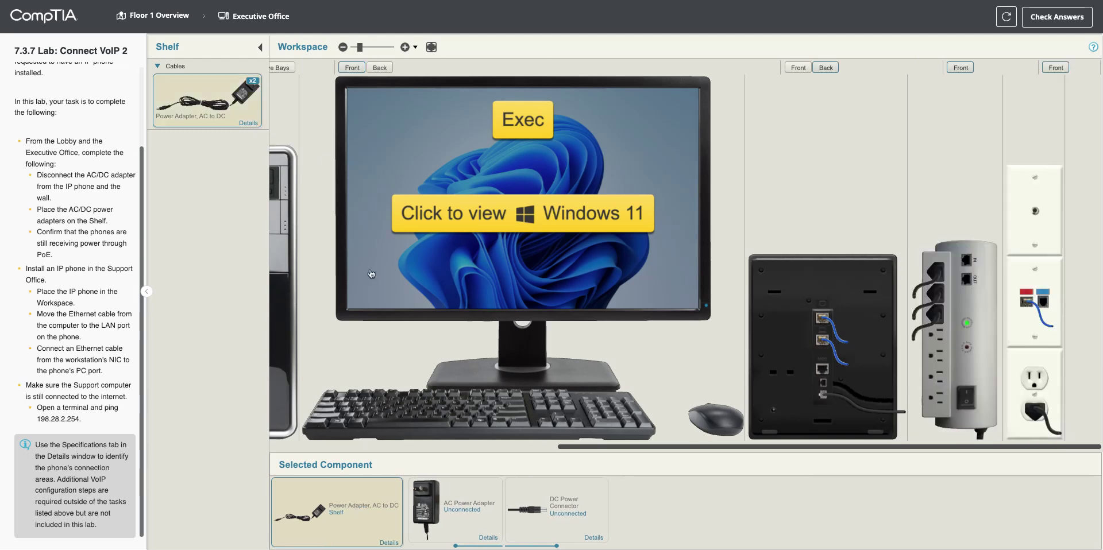
{"action": "left_click", "coordinate": [1046, 22]}
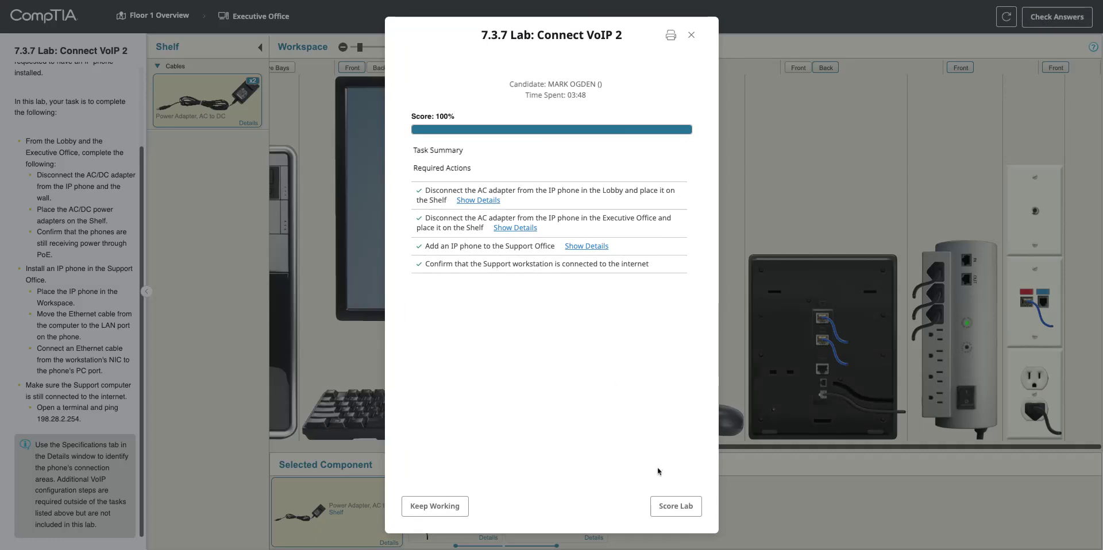